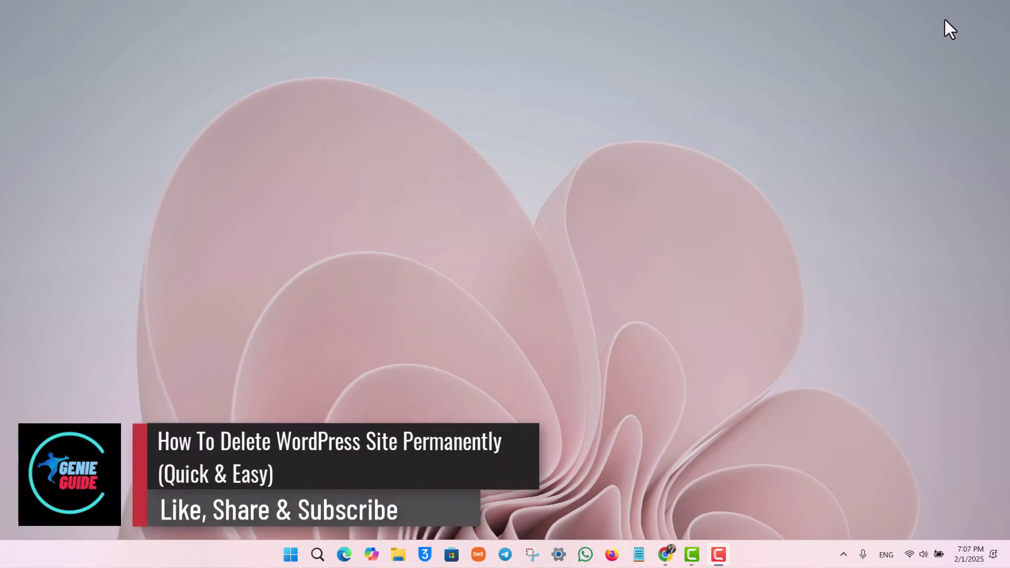
- Refresh the desktop twice, then restore Chrome showing the WordPress.com My Home dashboard
right_click(947, 16)
click(891, 65)
right_click(975, 13)
click(924, 62)
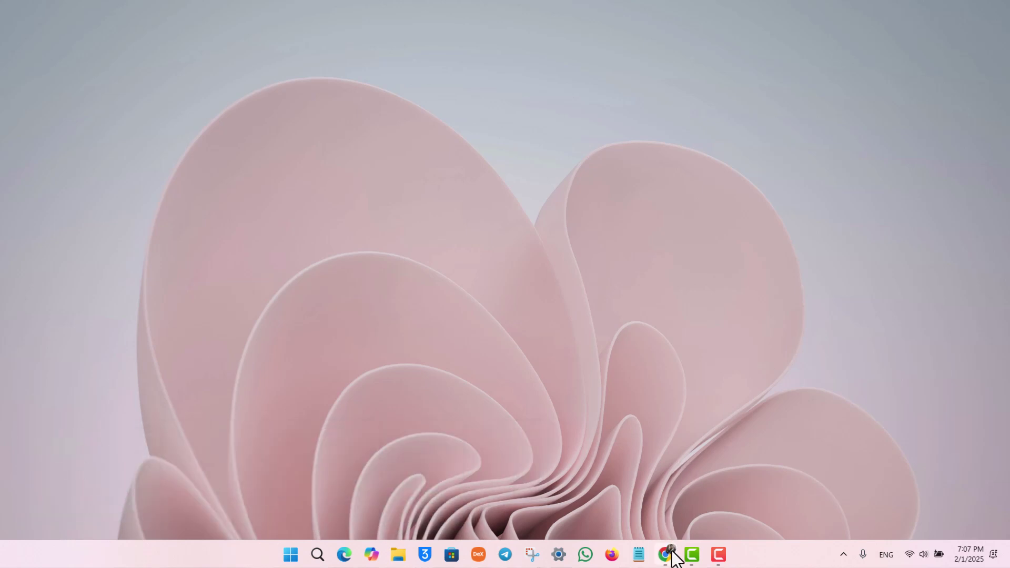
click(668, 555)
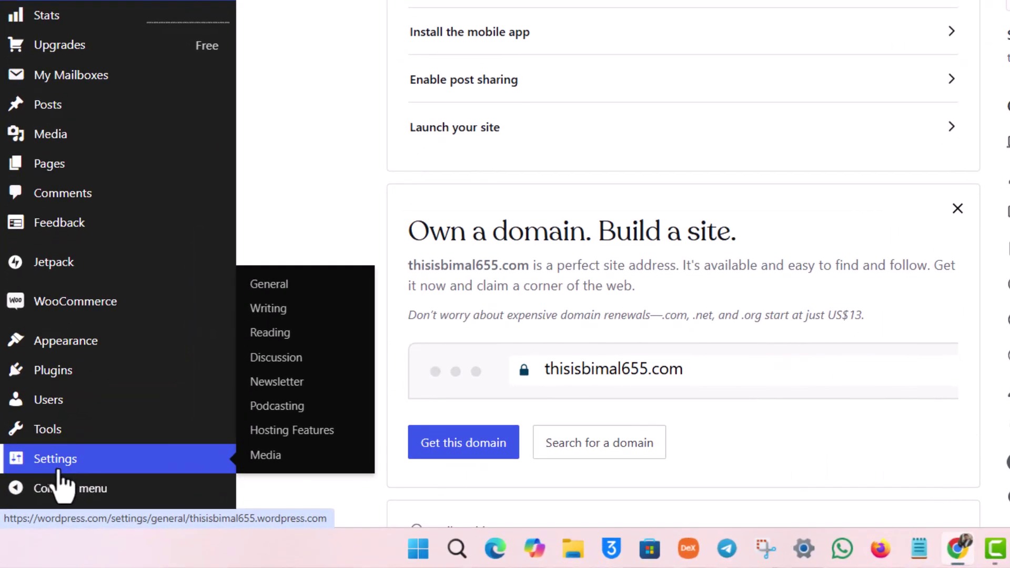
- Open the site's General Settings page from the sidebar
click(67, 462)
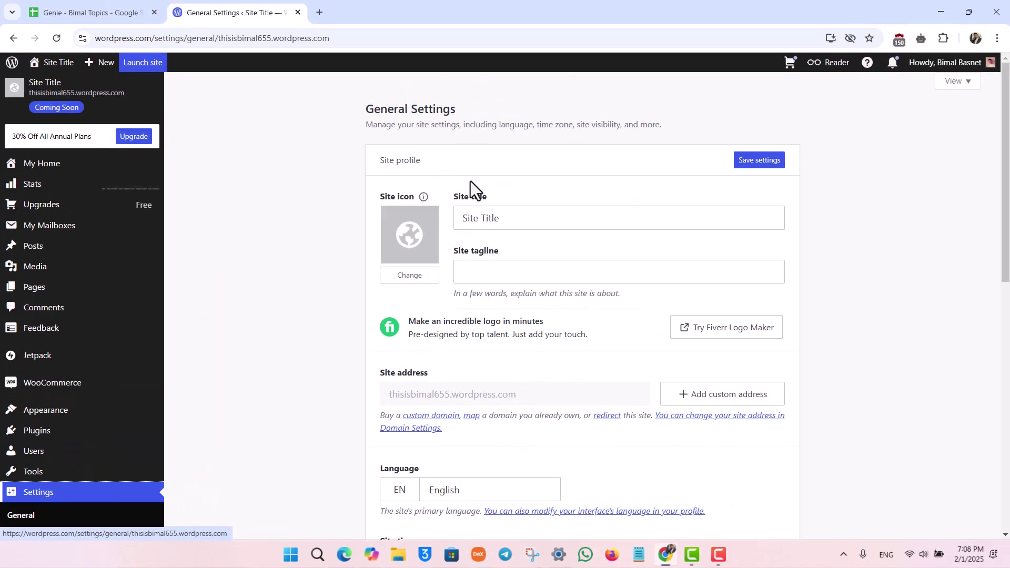
scroll(490, 292, down, 5)
scroll(459, 158, up, 5)
scroll(498, 276, down, 7)
scroll(496, 272, down, 4)
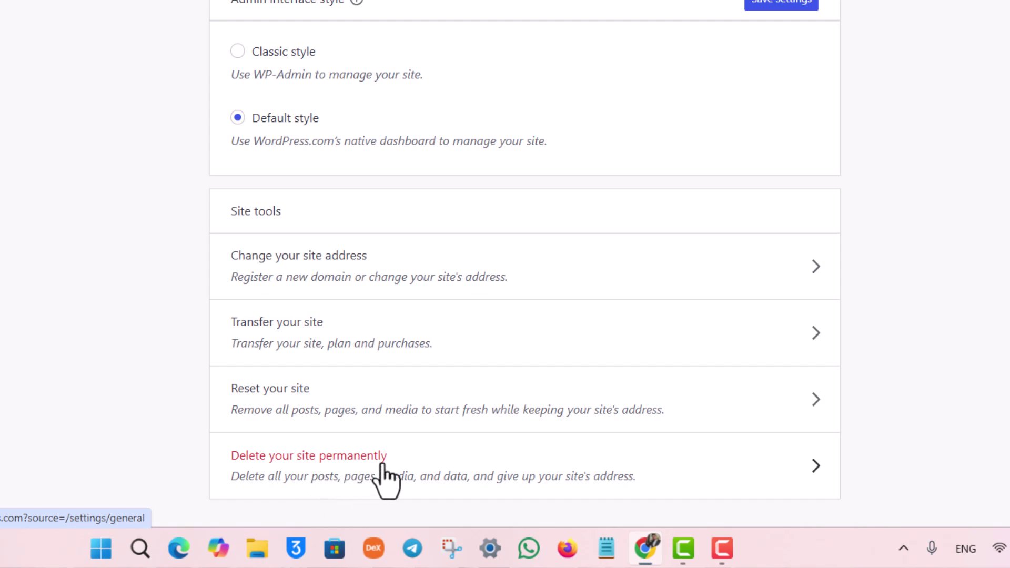
- Open the Delete site page and select the site address shown in its confirmation prompt
click(395, 474)
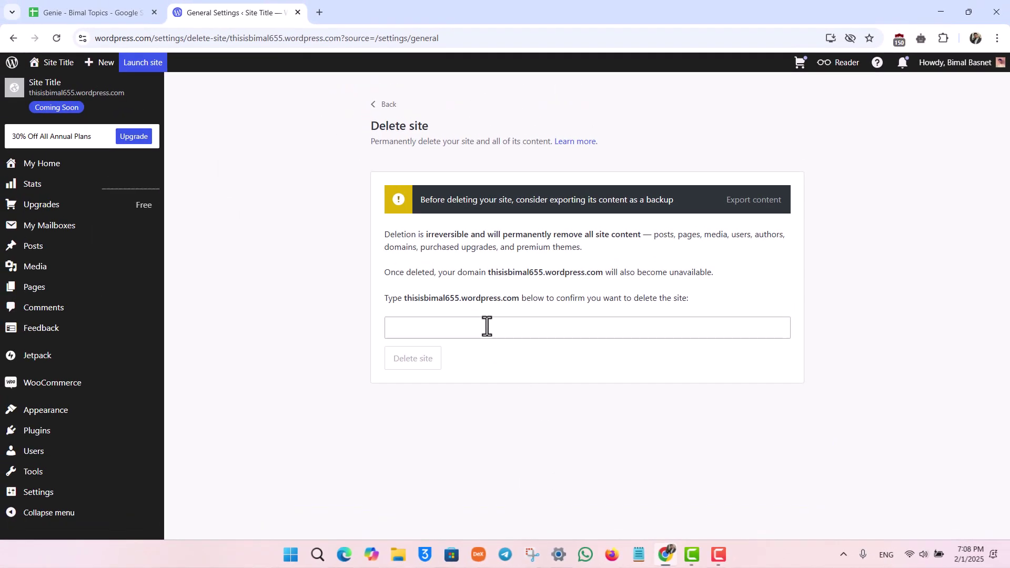
click(485, 327)
click(494, 273)
drag(518, 298, 405, 298)
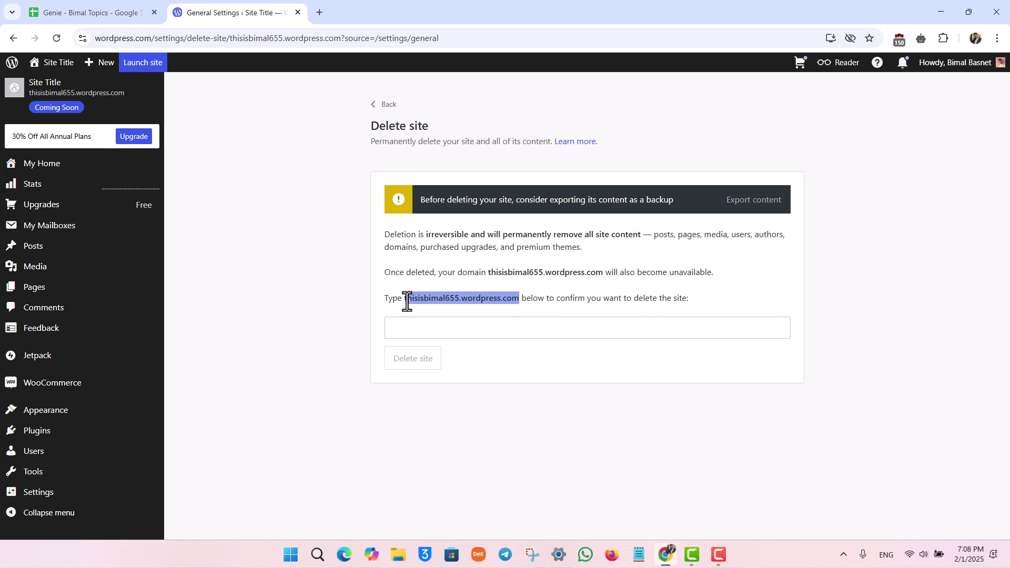
right_click(431, 298)
- Copy the site address, paste it into the confirmation box, and return to My Home
click(458, 320)
click(446, 328)
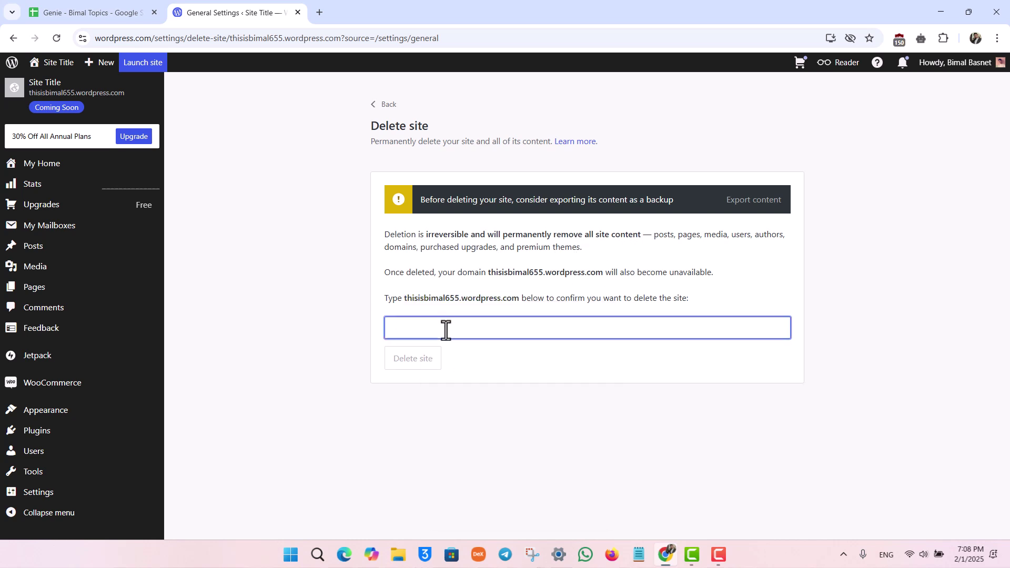
key(ctrl+v)
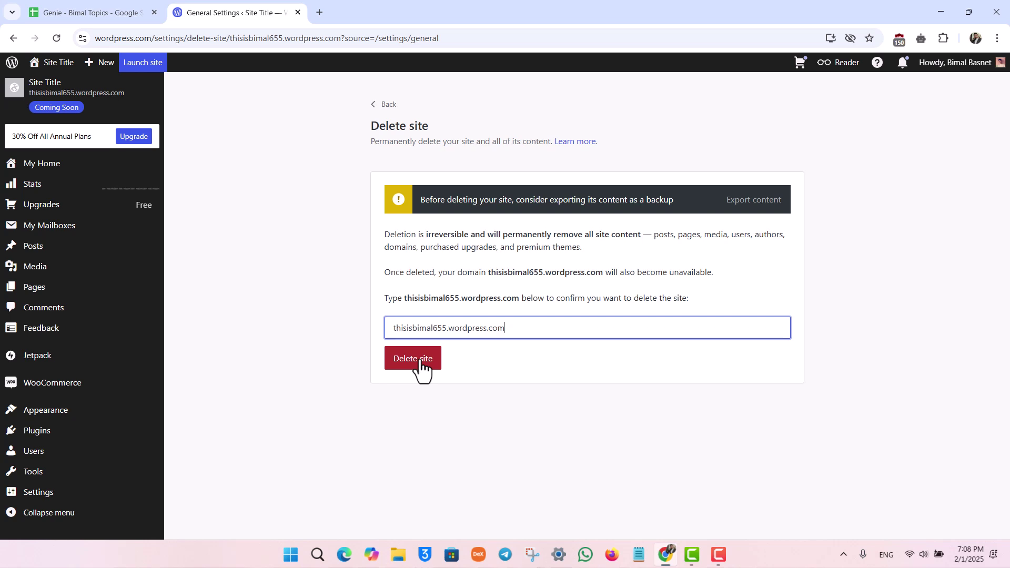
click(32, 166)
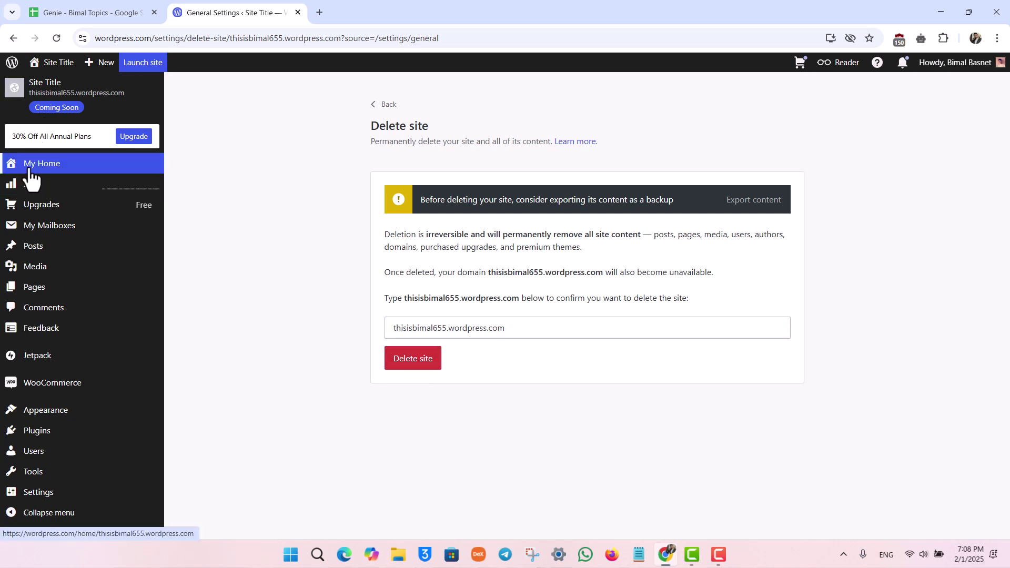